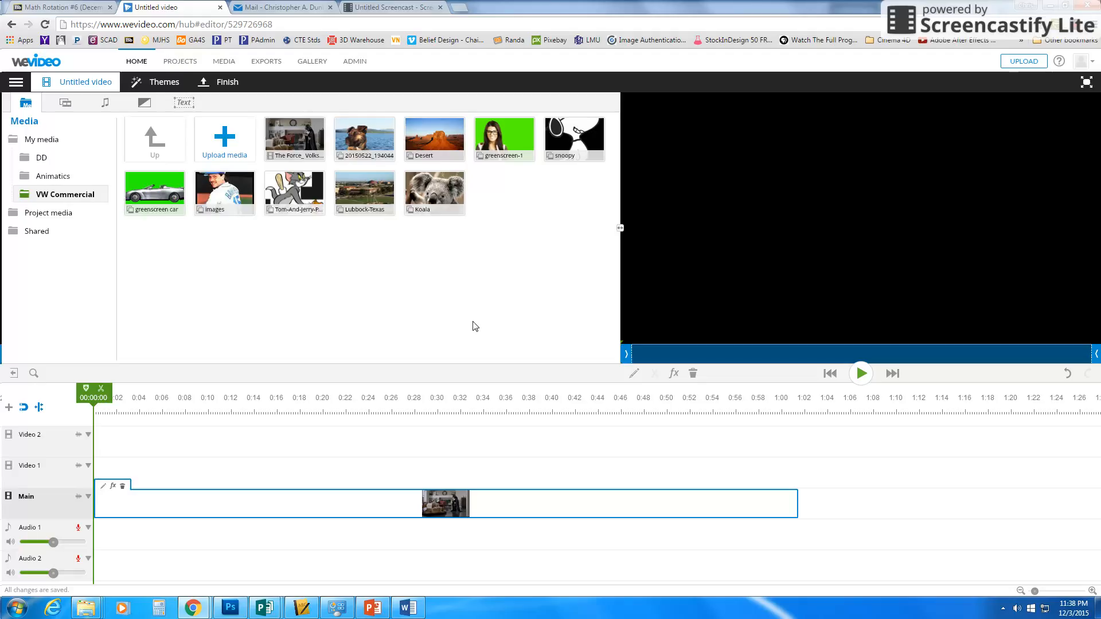
Locate the end titles and trim the end of the commercial clip on the Main track back to 00:55:07
left_click(762, 405)
left_click_drag(762, 402, 736, 401)
left_click(757, 504)
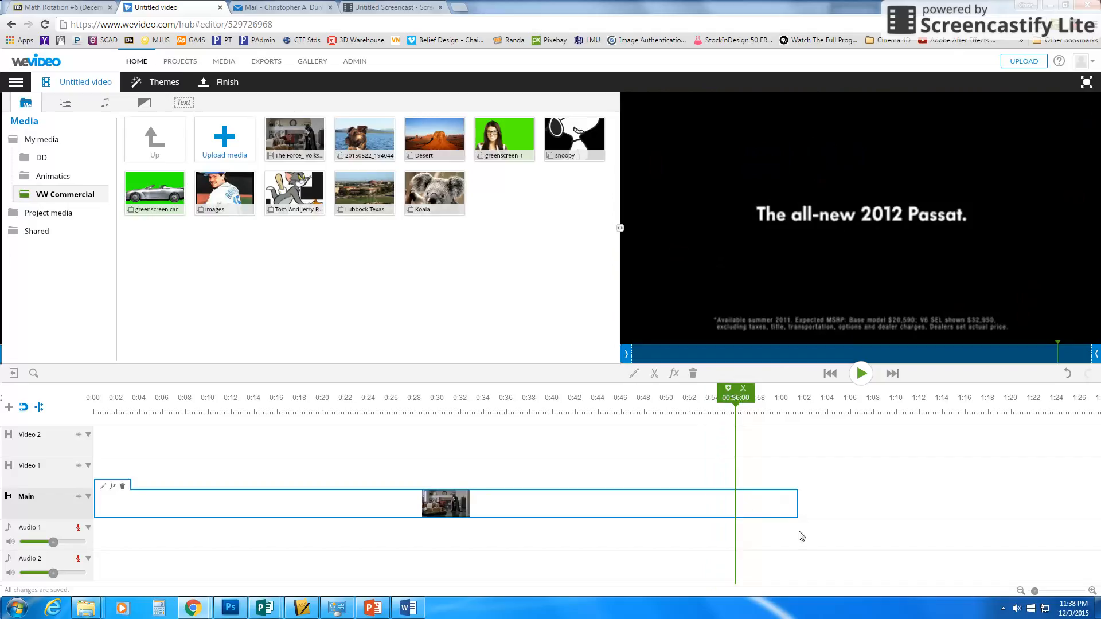
left_click(797, 502)
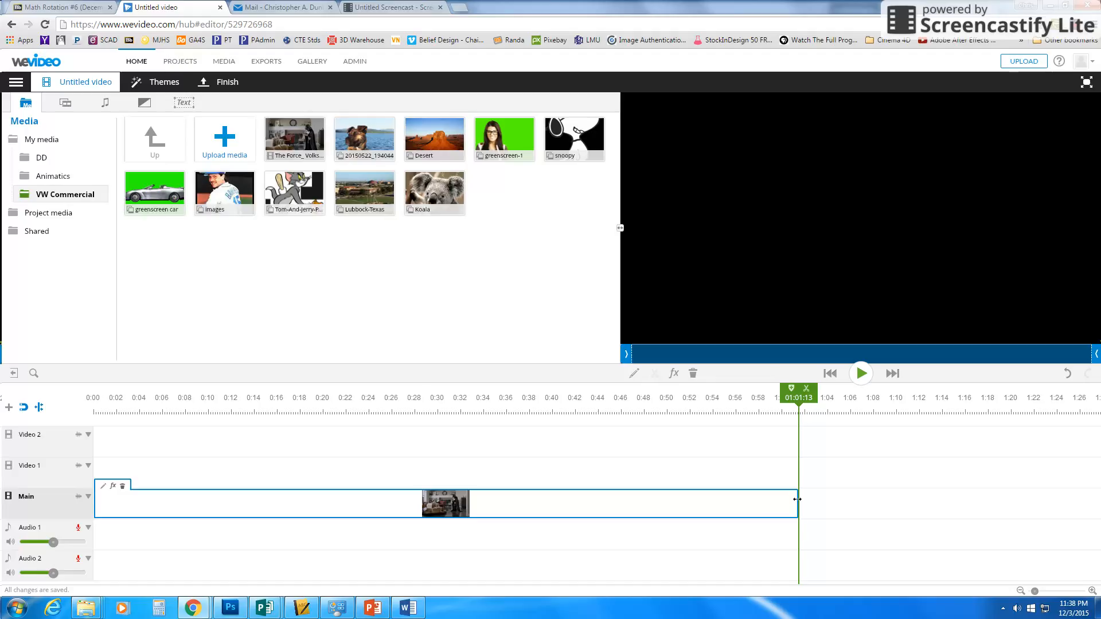
left_click_drag(797, 500, 726, 492)
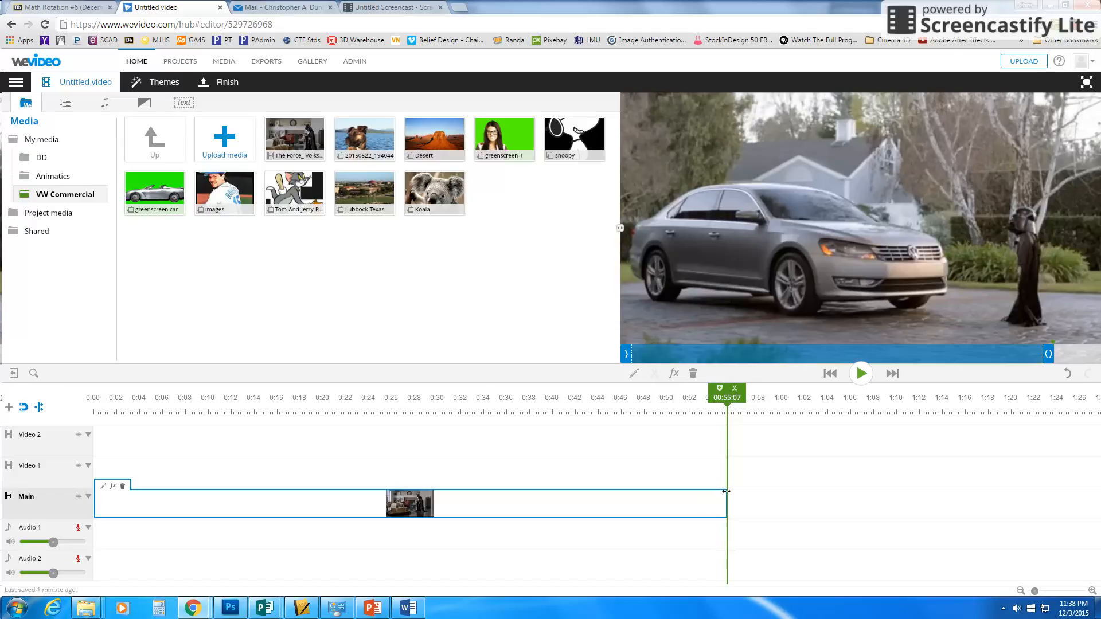
Play back the last seconds of the trimmed Main track clip, starting from about 00:54:00
left_click_drag(740, 404, 713, 397)
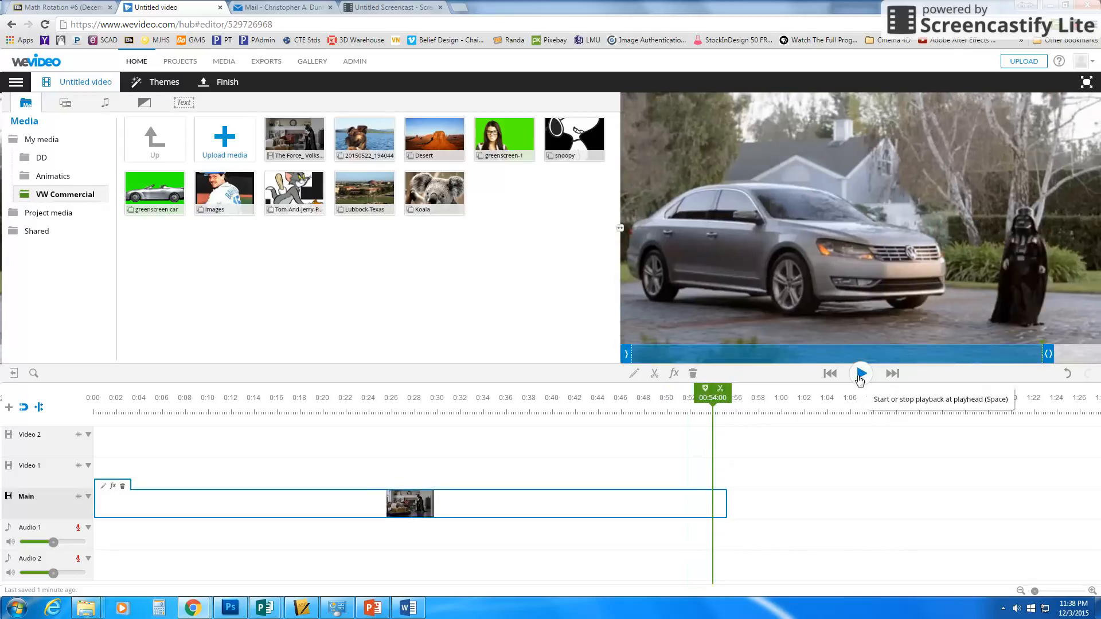
left_click(860, 376)
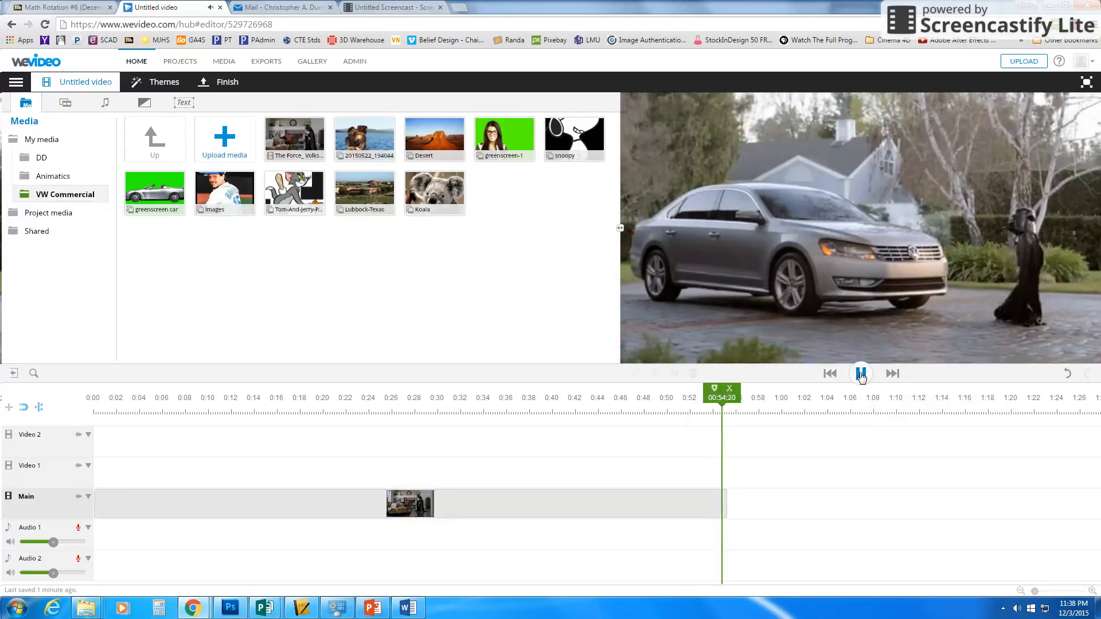
left_click(860, 375)
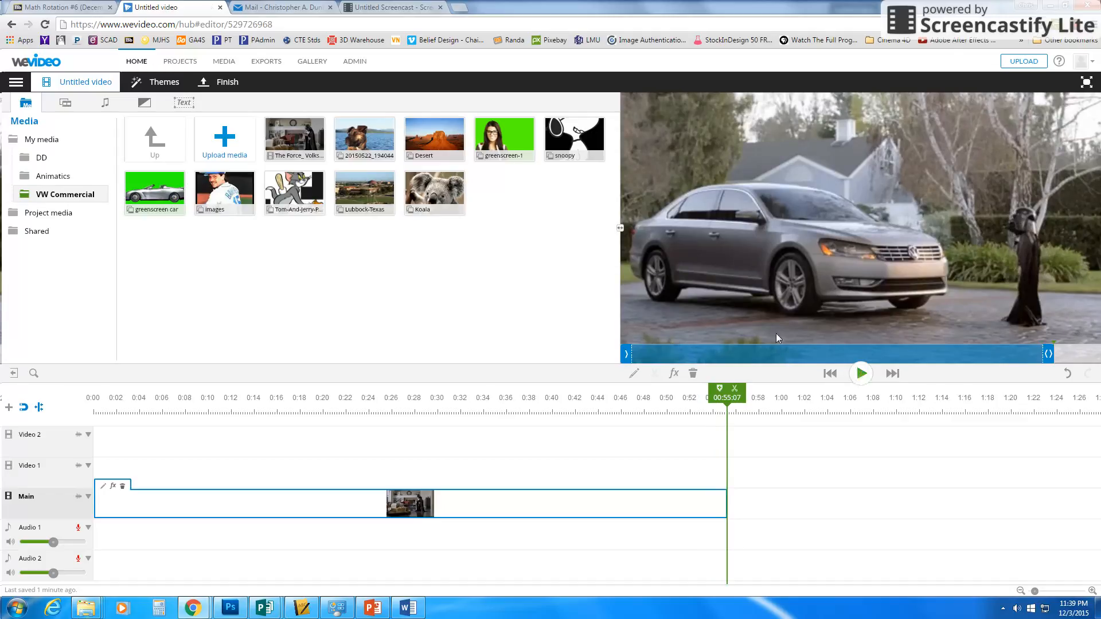
mouse_move(712, 397)
left_mouse_down()
mouse_move(680, 398)
mouse_move(712, 398)
left_mouse_up()
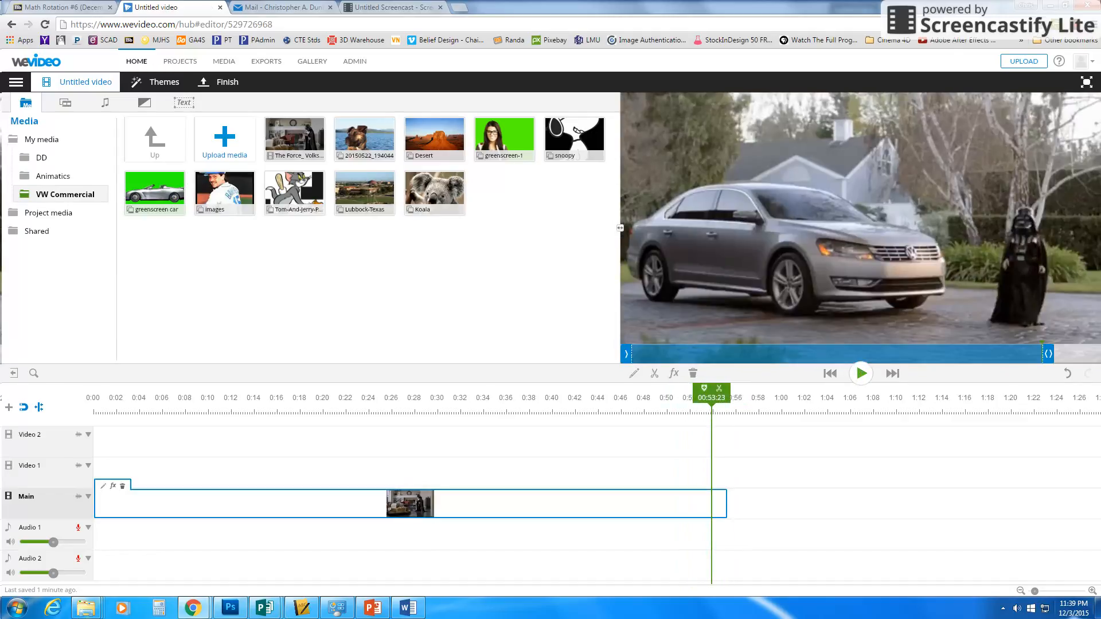
left_click(1017, 610)
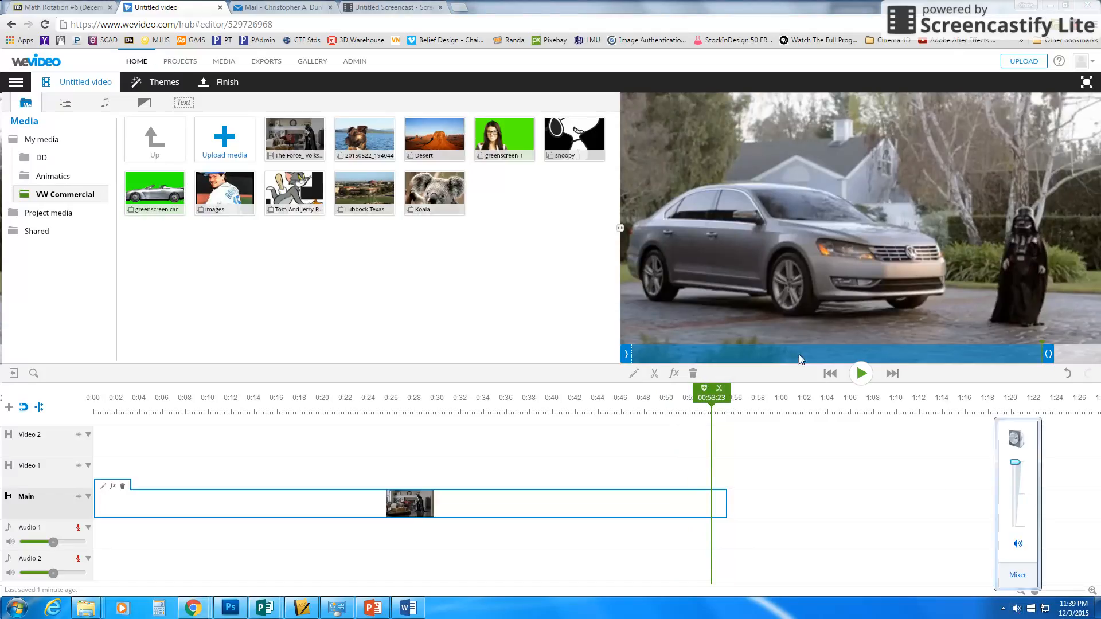
left_click(801, 379)
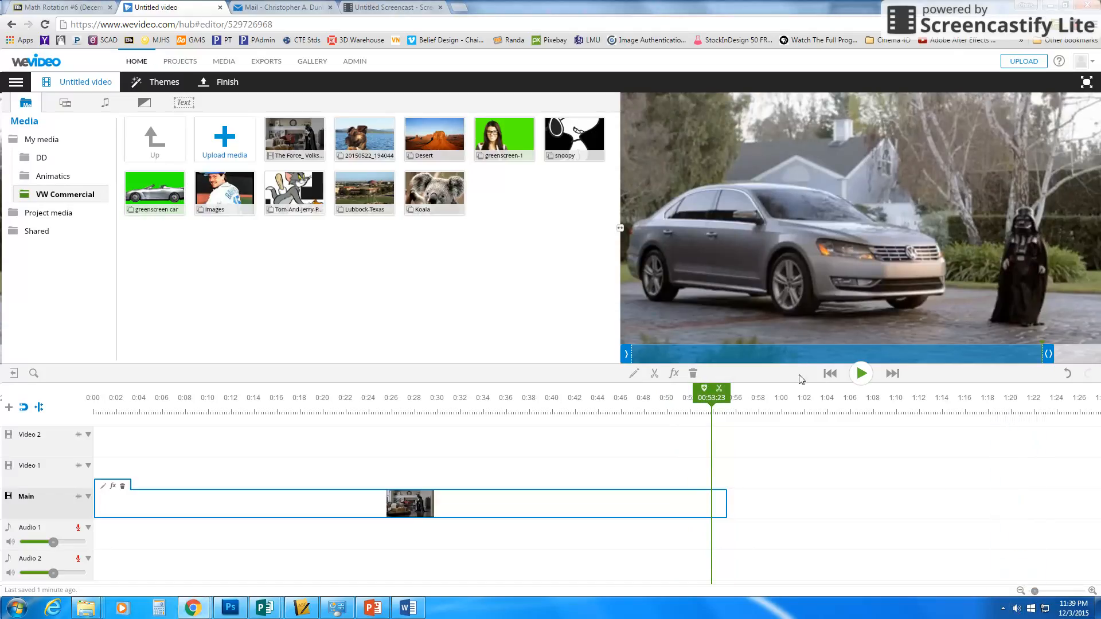
left_click(862, 375)
left_click(863, 374)
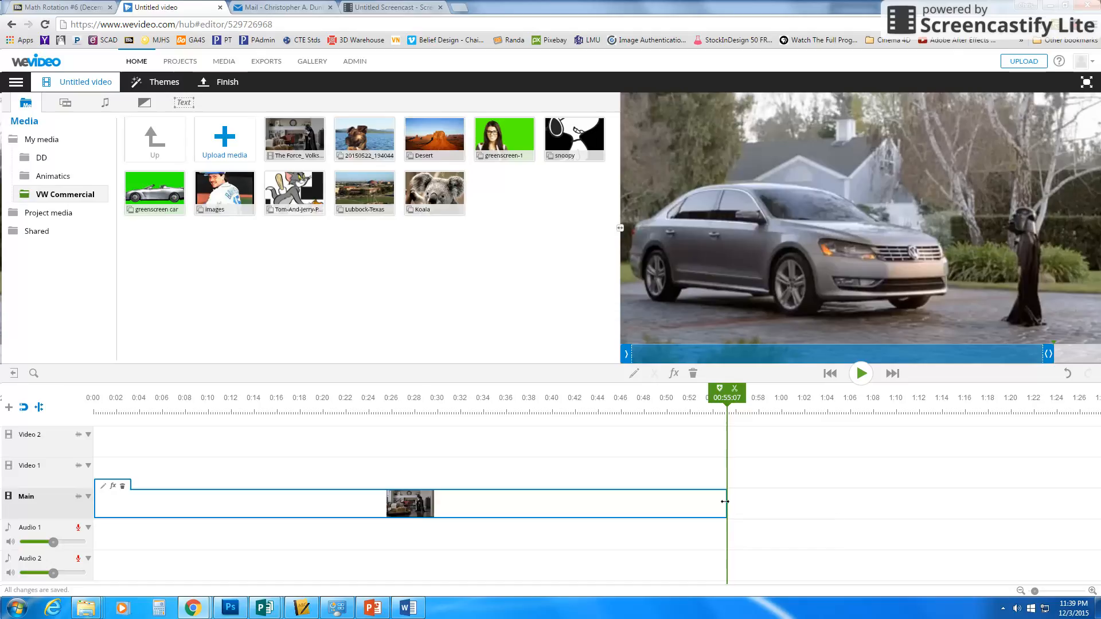
Extend the end of the Main track clip back out to its full length at 01:01:13
left_click(725, 502)
left_click_drag(725, 502, 819, 504)
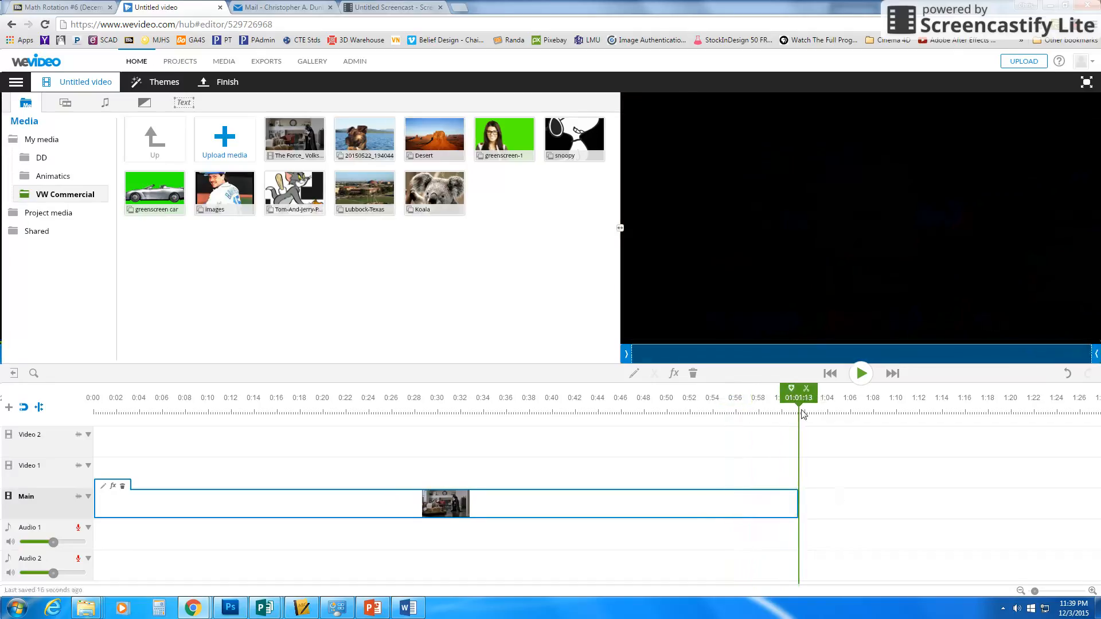
Split the Main track clip at 00:55:08, just before the end titles begin
mouse_move(799, 403)
left_mouse_down()
mouse_move(766, 404)
mouse_move(790, 404)
left_mouse_up()
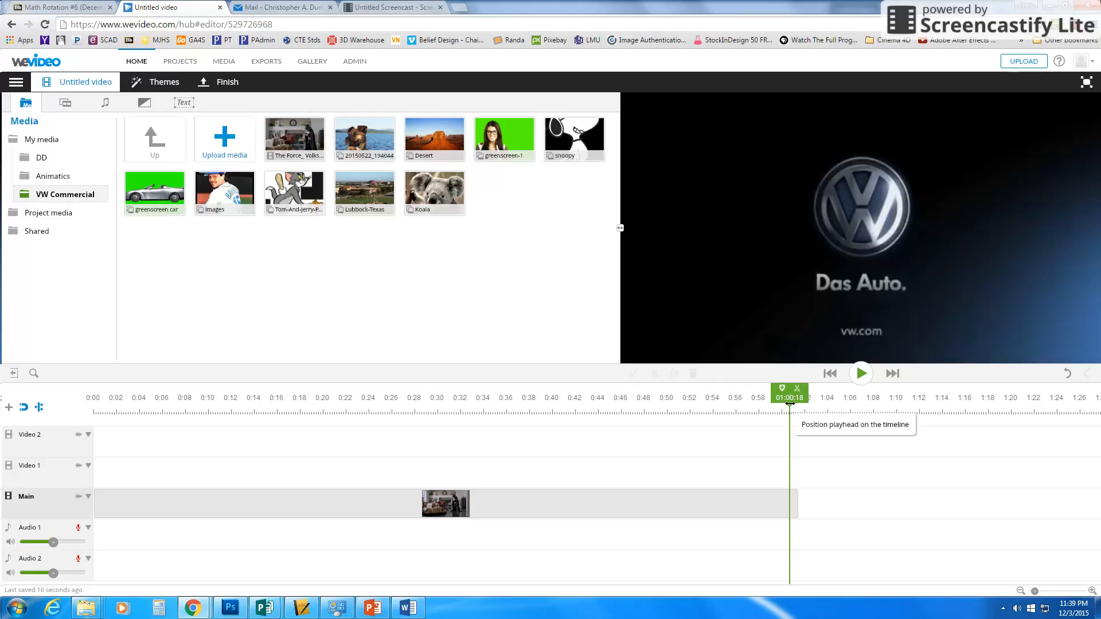
left_click(790, 403)
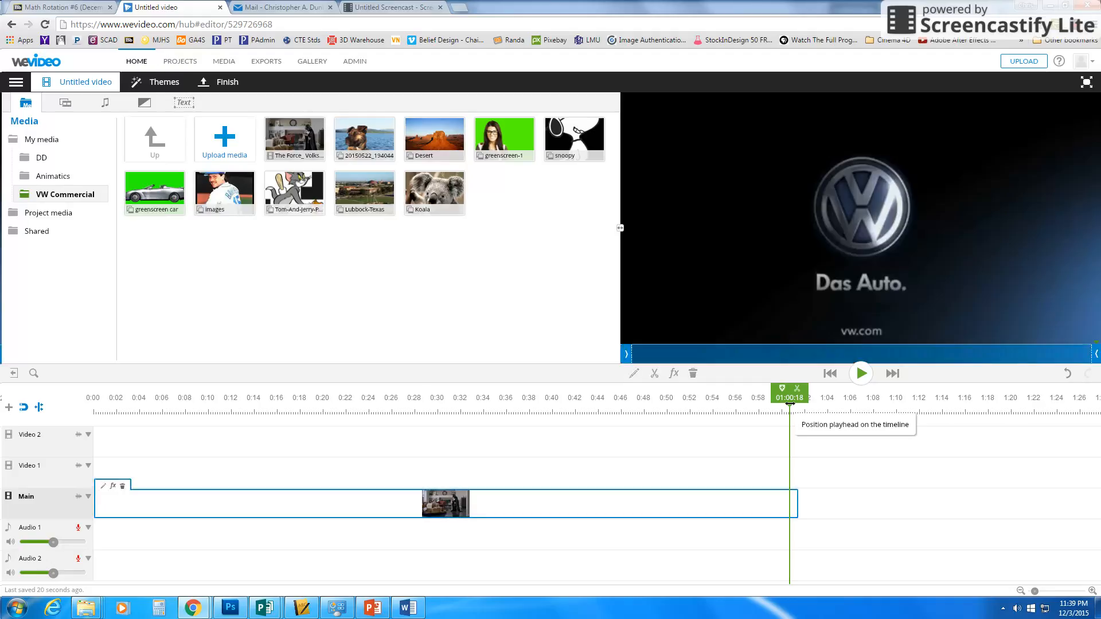
left_click_drag(789, 404, 728, 398)
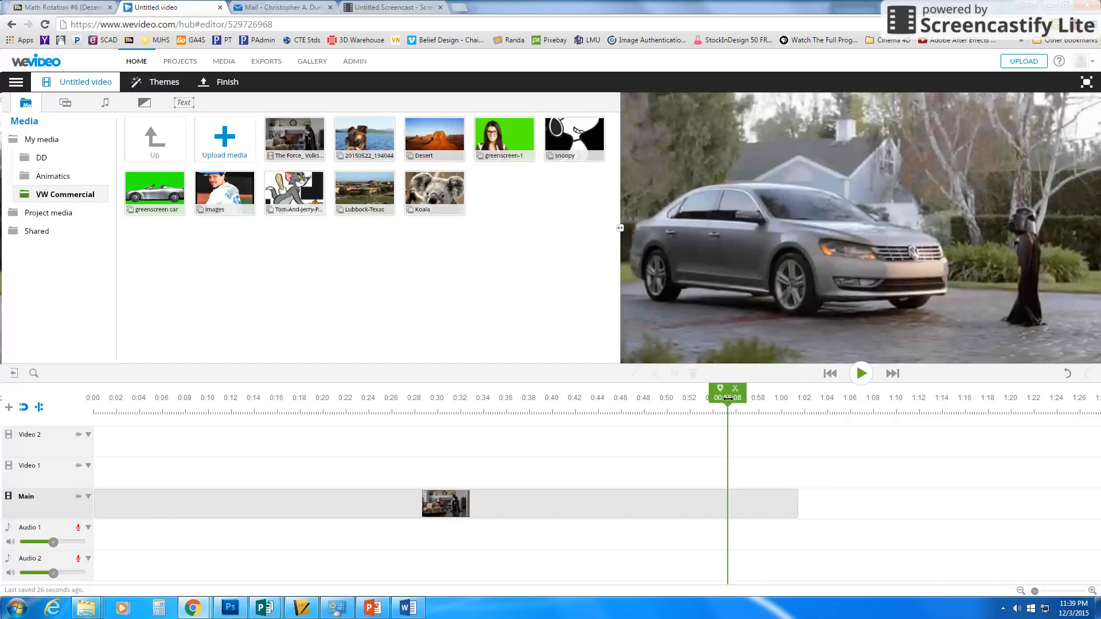
left_click(859, 281)
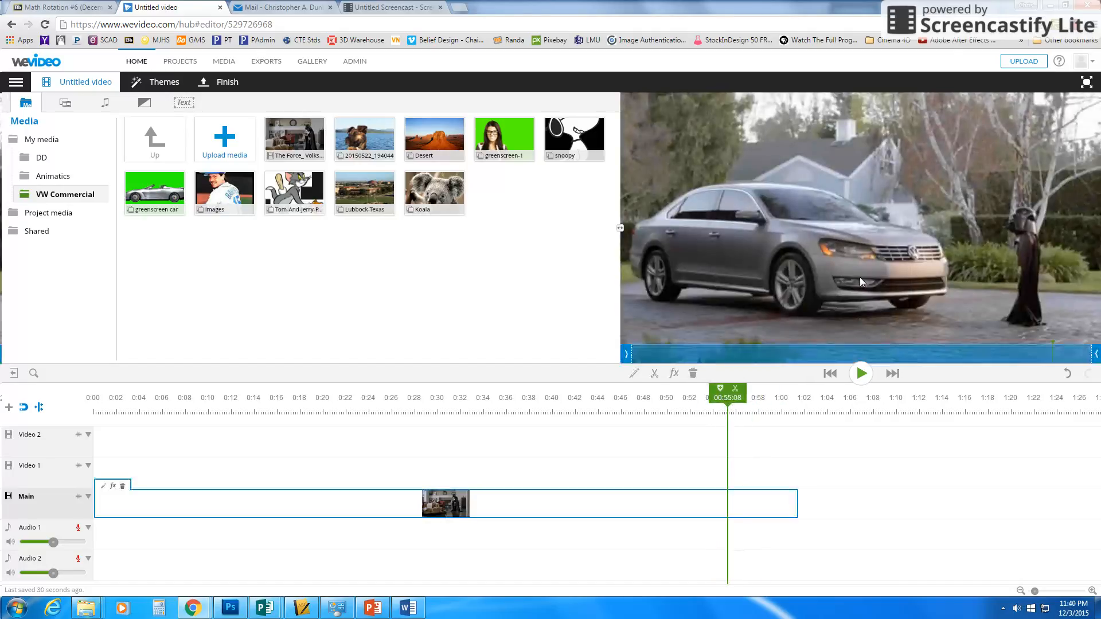
left_click(734, 390)
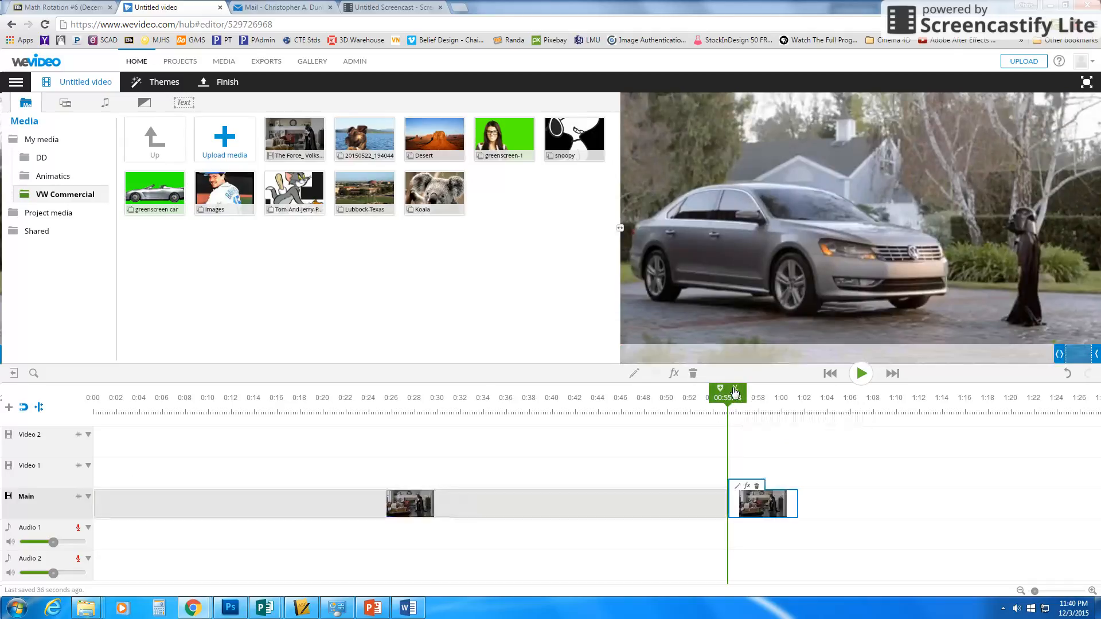
Delete the short segment containing the end titles after the split on the Main track
left_click(685, 512)
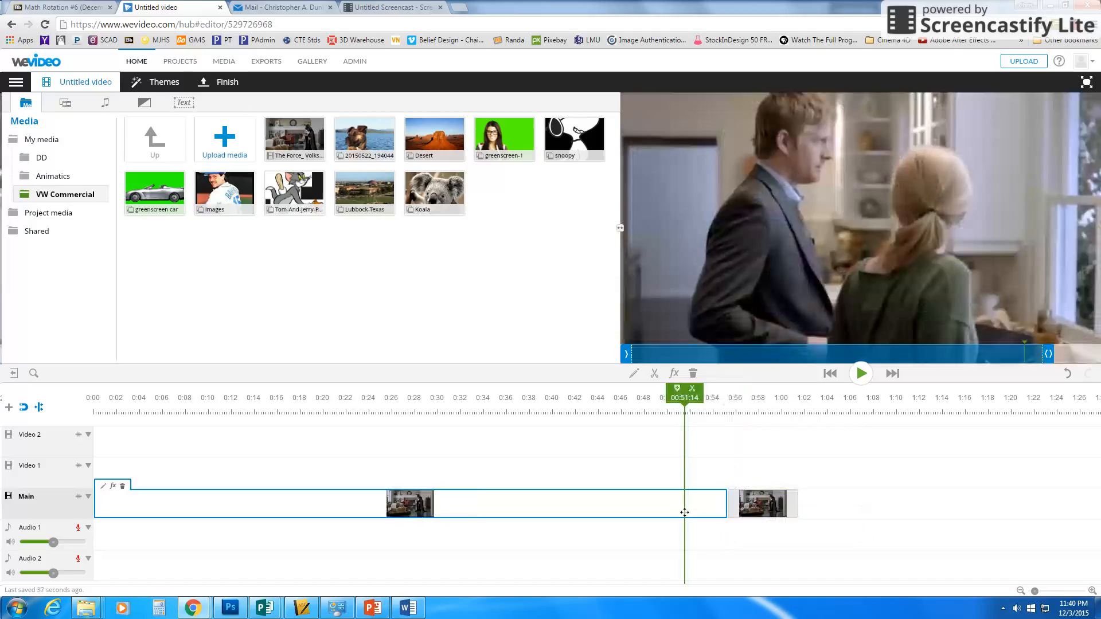
left_click(756, 505)
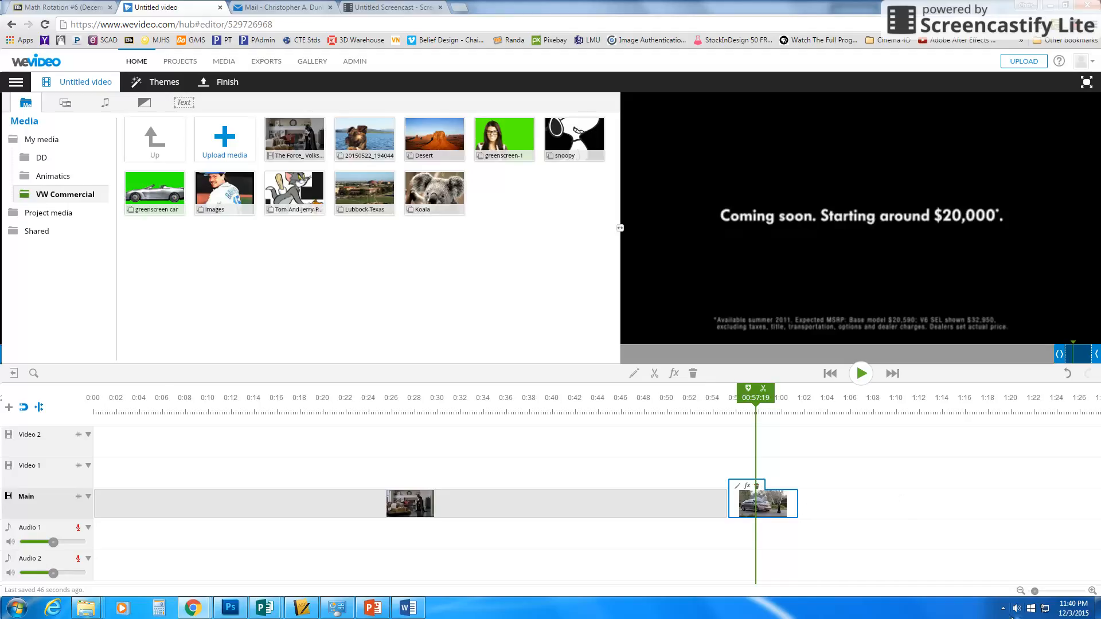
left_click(1022, 592)
left_click(1021, 592)
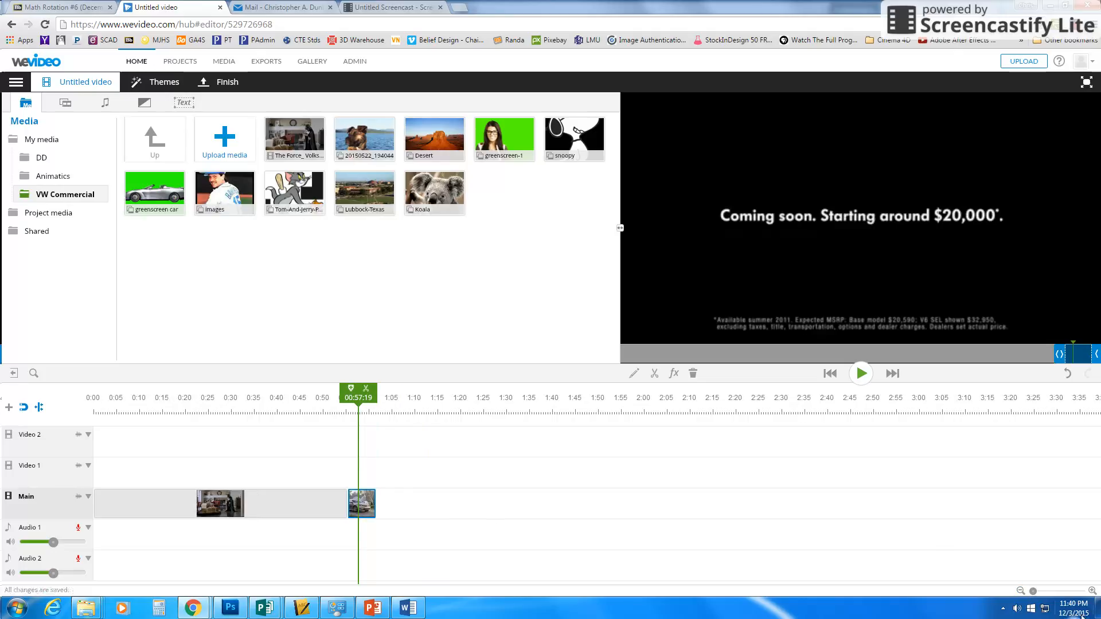
left_click(1092, 591)
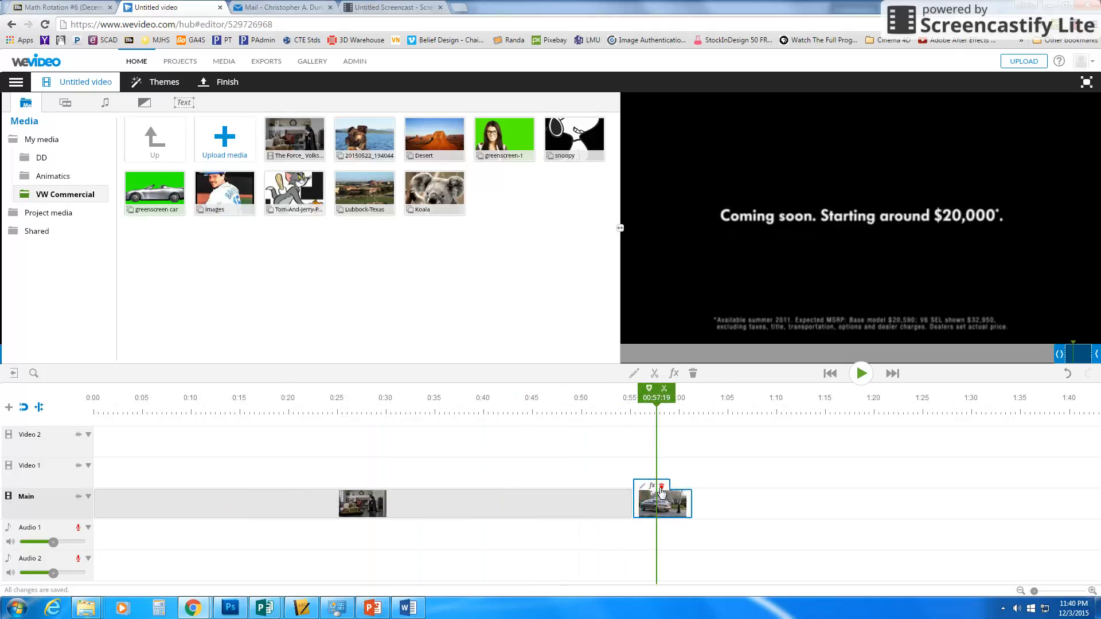
left_click(661, 491)
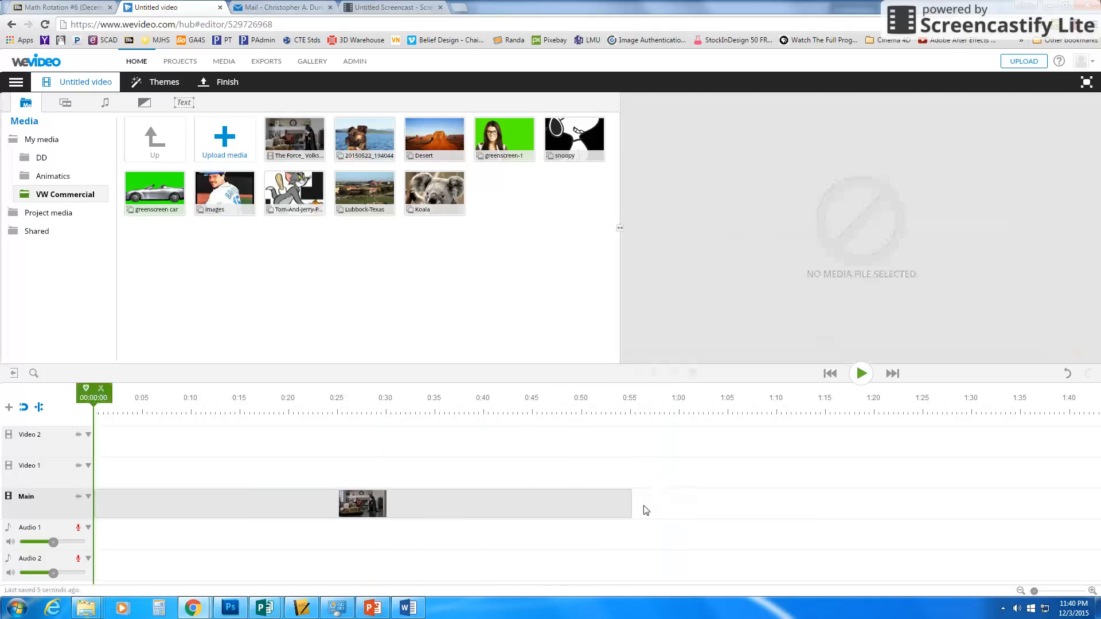
Scrub the playhead to the end of the remaining Main track clip at 00:55:07
left_click(618, 412)
left_click_drag(620, 413, 647, 405)
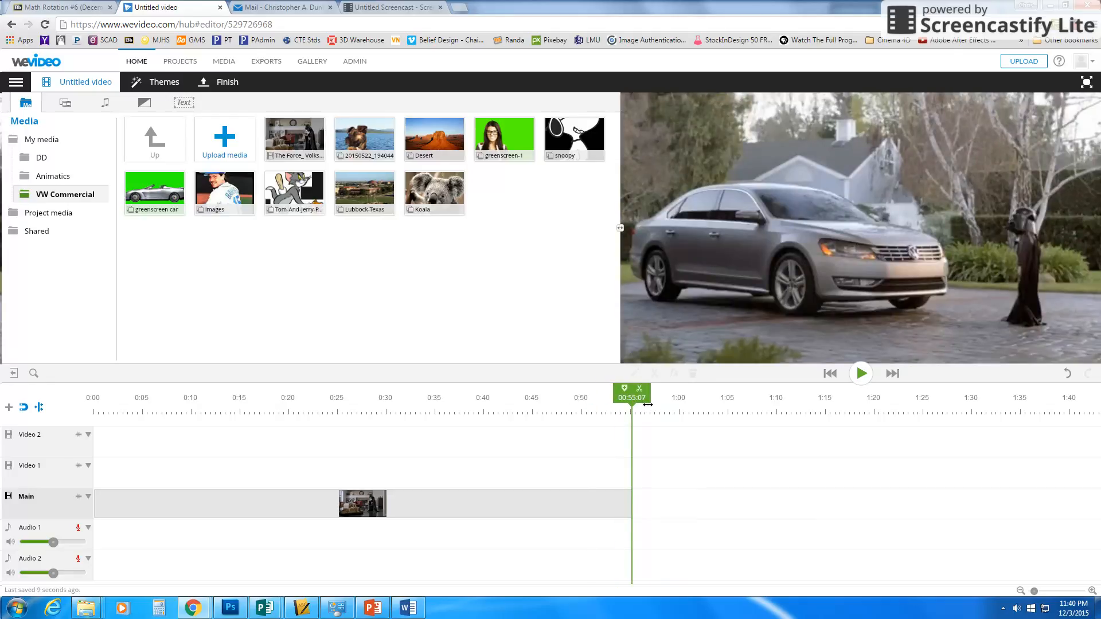
left_click(1091, 590)
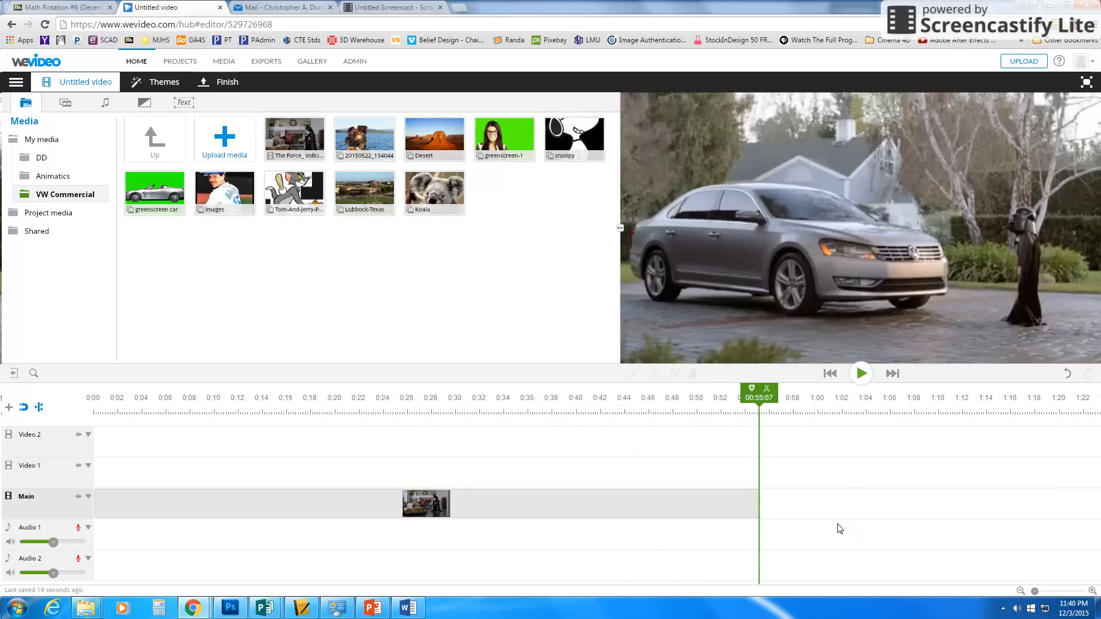
Split the Main track clip at 00:16:17, where the bedroom scene with the doll starts
mouse_move(286, 152)
left_click_drag(759, 403, 287, 398)
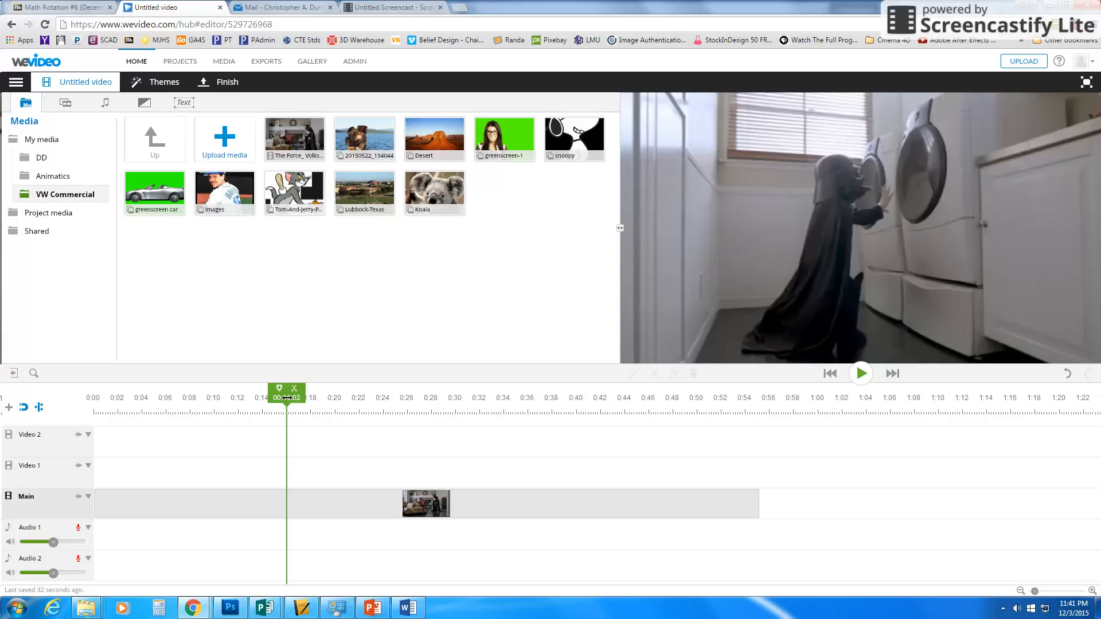
mouse_move(286, 398)
left_mouse_down()
mouse_move(302, 399)
mouse_move(294, 405)
left_mouse_up()
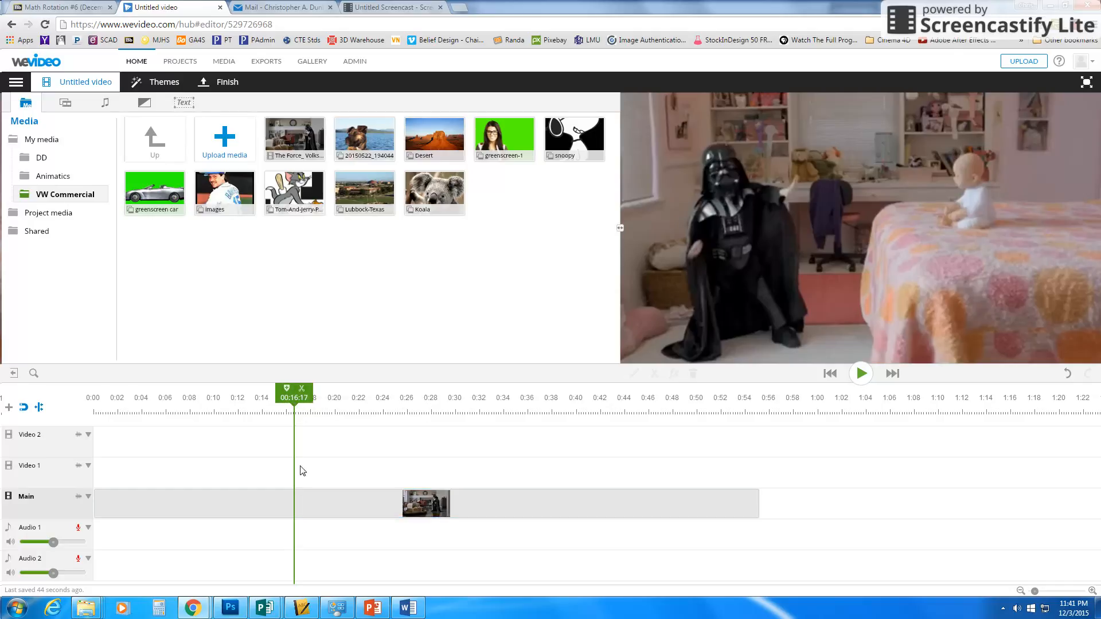
left_click(303, 394)
left_click(252, 511)
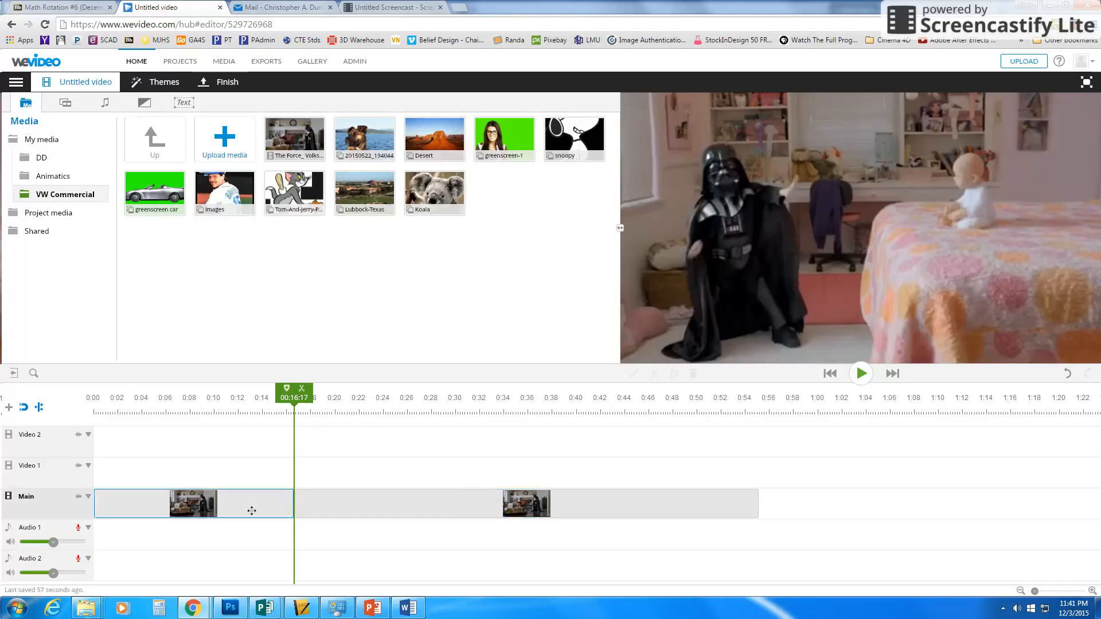
Split the second Main track segment at 00:22:05, where the bedroom scene ends
left_click(332, 511)
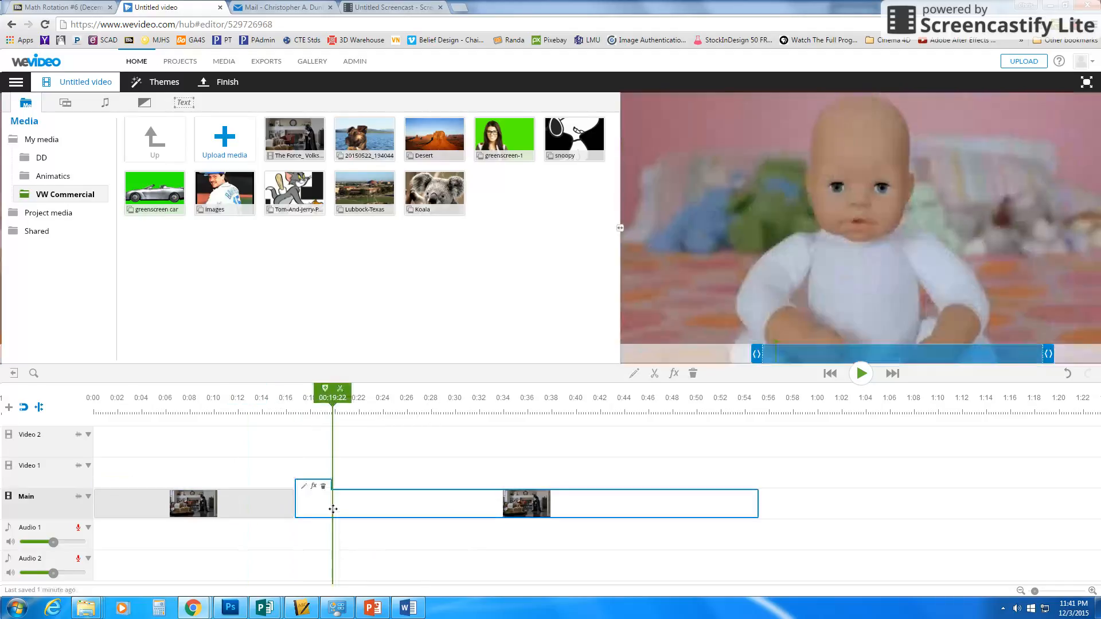
left_click_drag(333, 408, 361, 411)
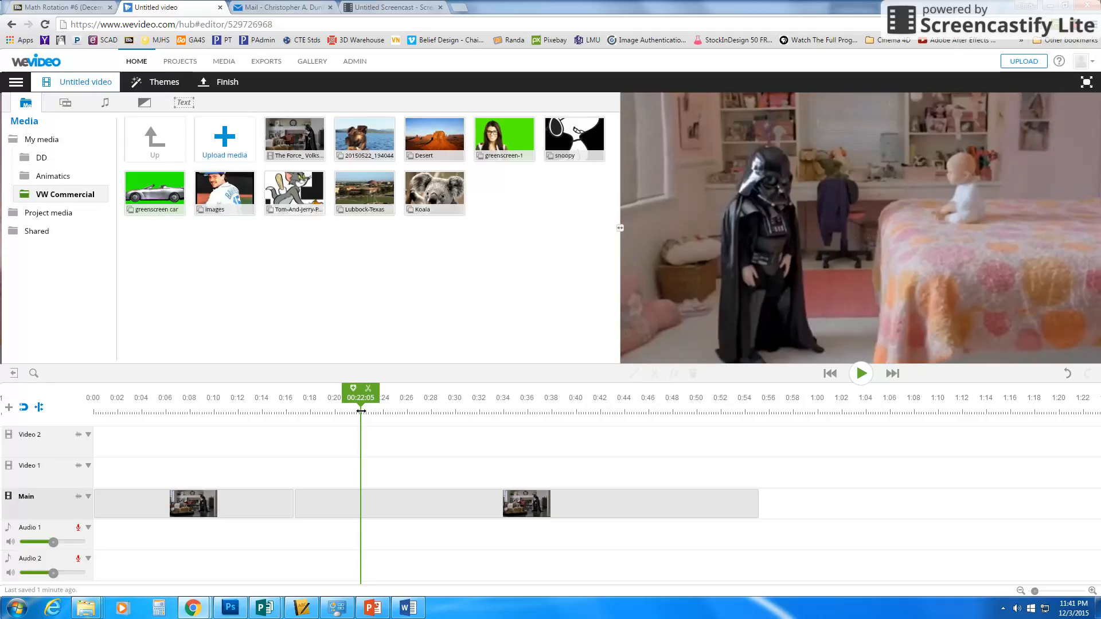
left_click(347, 493)
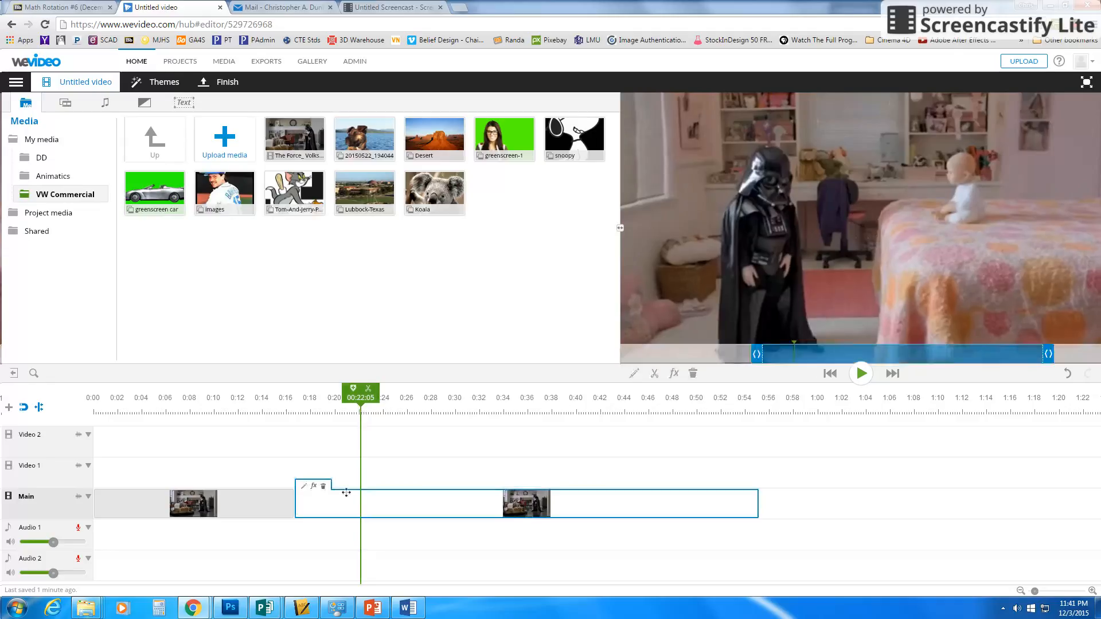
left_click(368, 392)
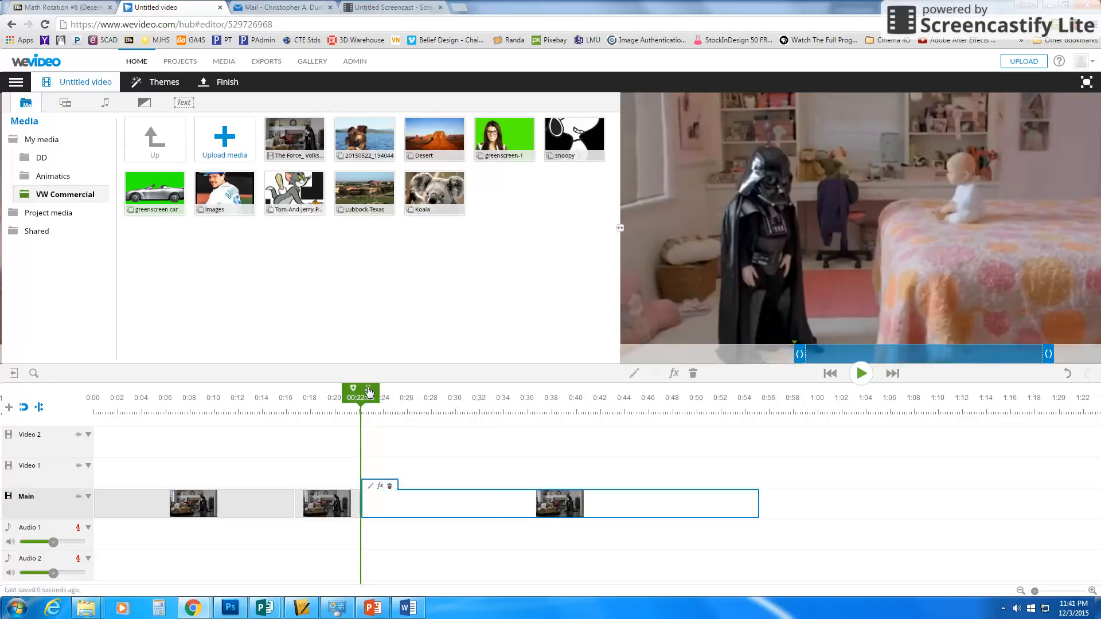
Inspect the three Main track segments by selecting each, ending with the playhead at the middle segment's end at 00:22:05
left_click(314, 505)
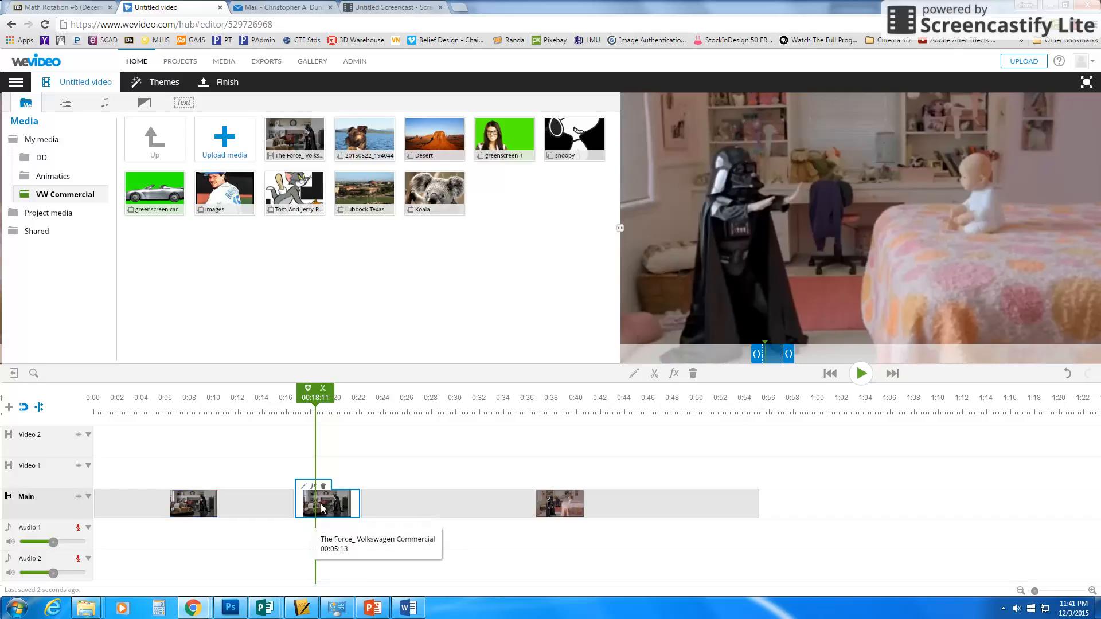
left_click(423, 502)
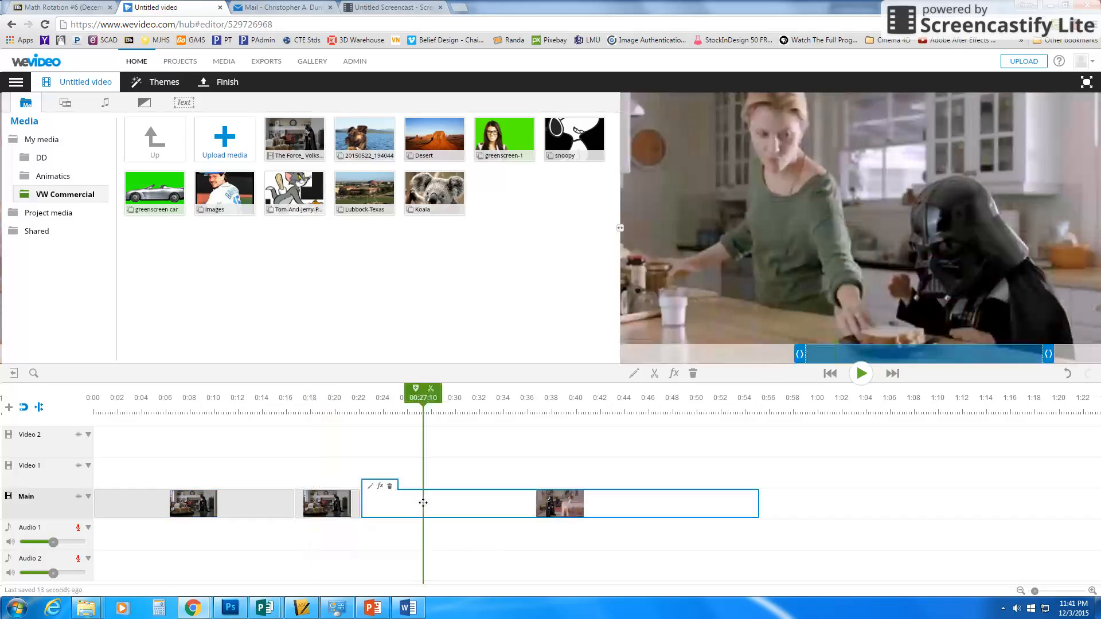
left_click(227, 512)
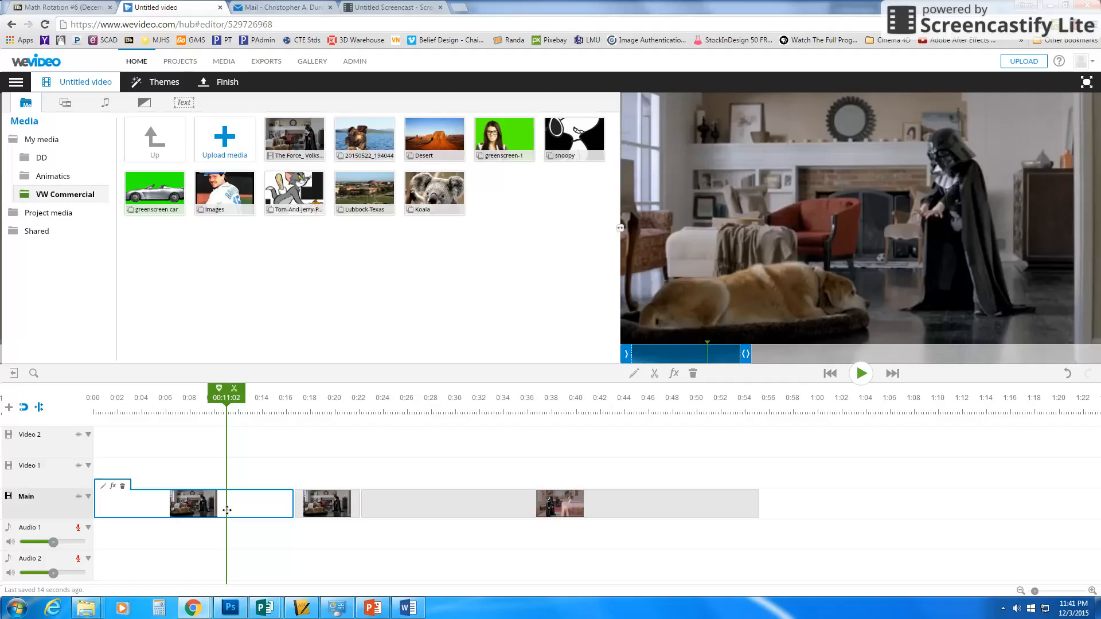
left_click(329, 512)
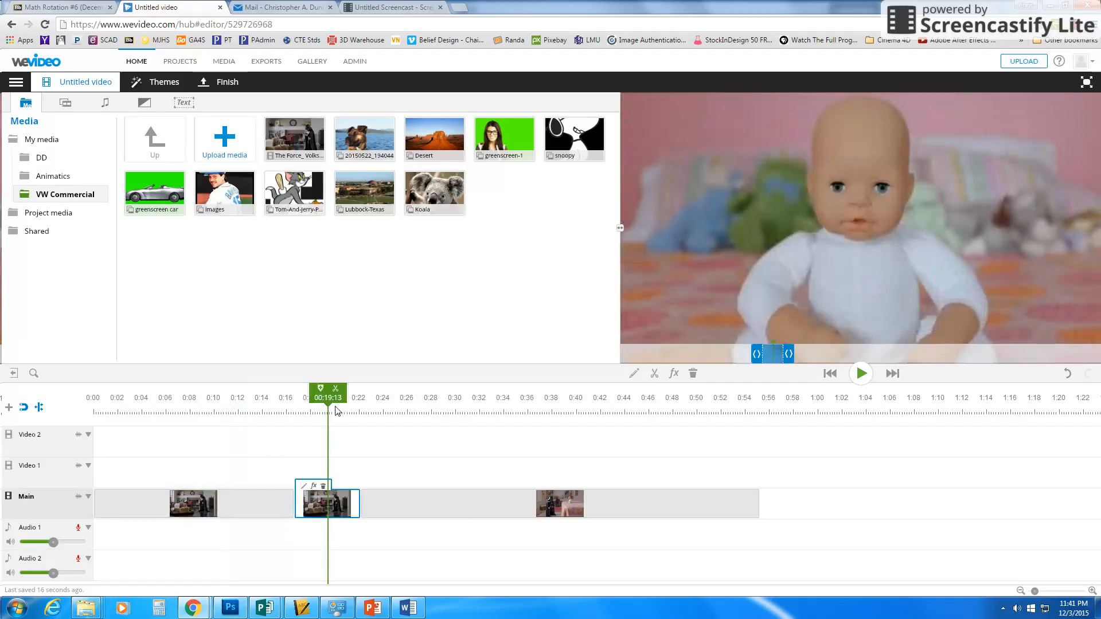
left_click_drag(333, 403, 360, 413)
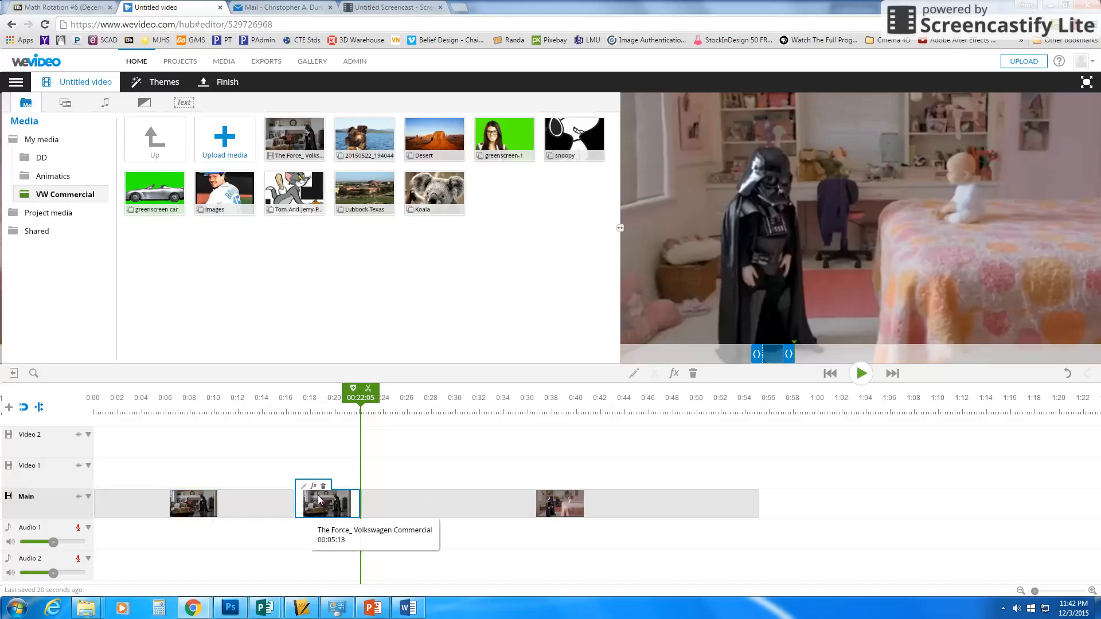
left_click(1076, 24)
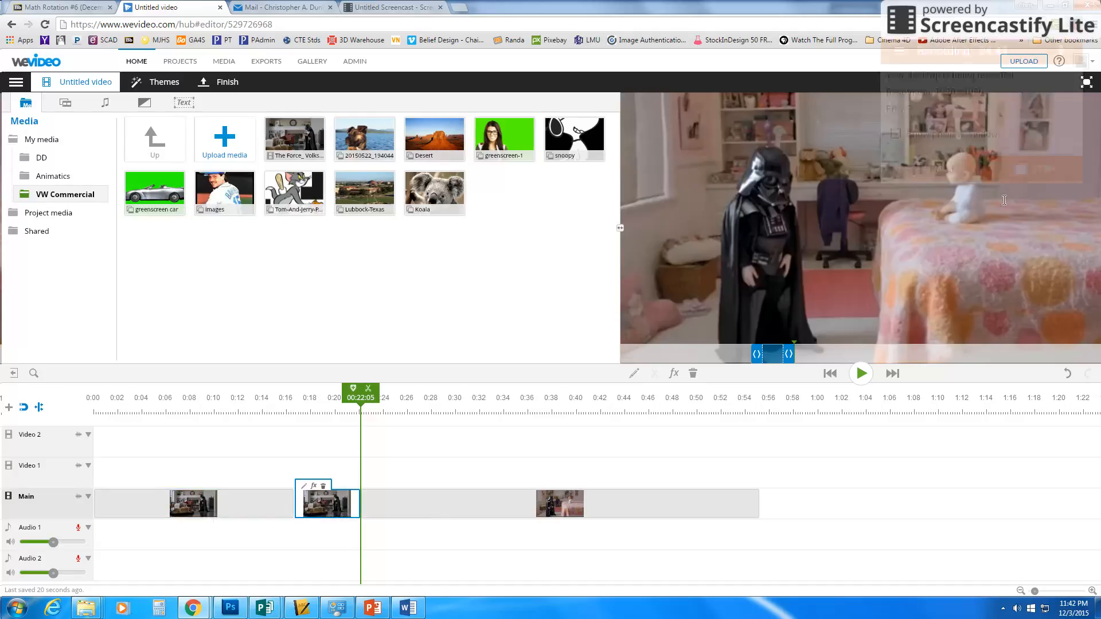